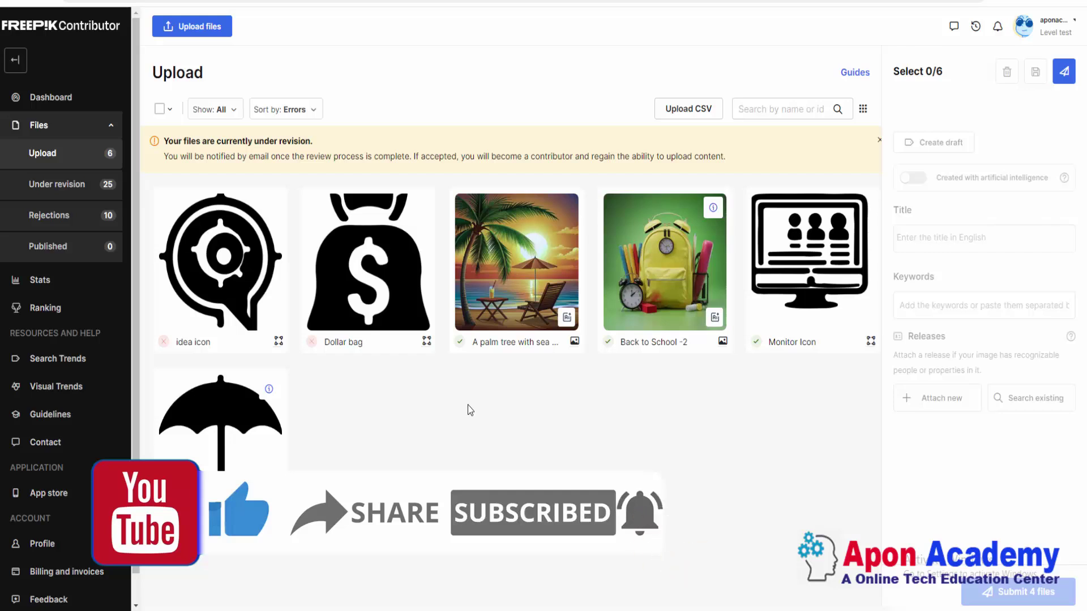
Review the technical requirements for uploading files and the list of files under revision, and return to the uploads
{"action": "left_click", "coordinate": [195, 28]}
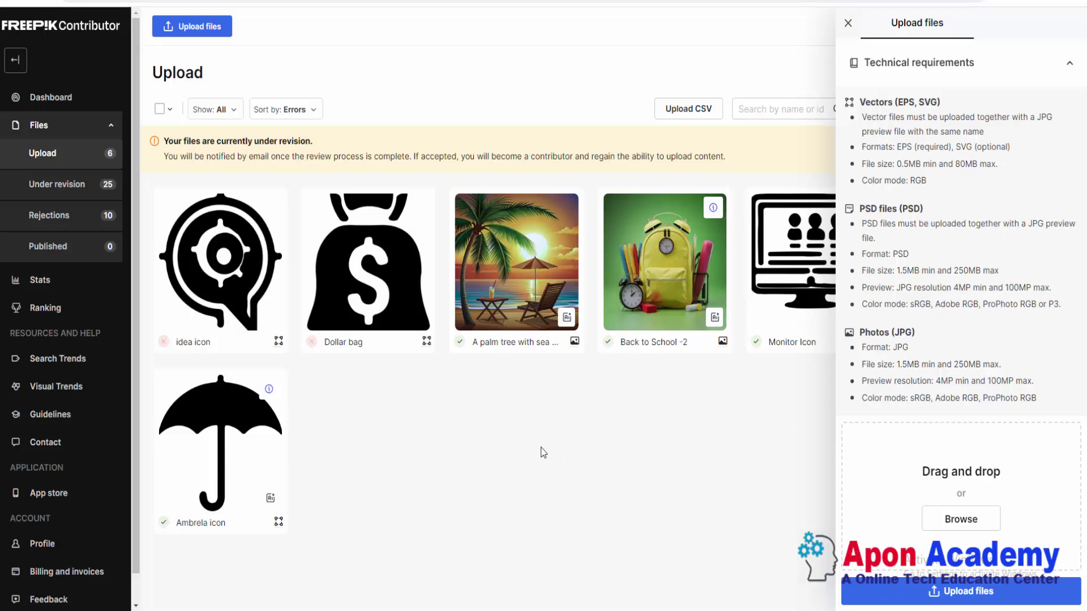
{"action": "left_click", "coordinate": [848, 23]}
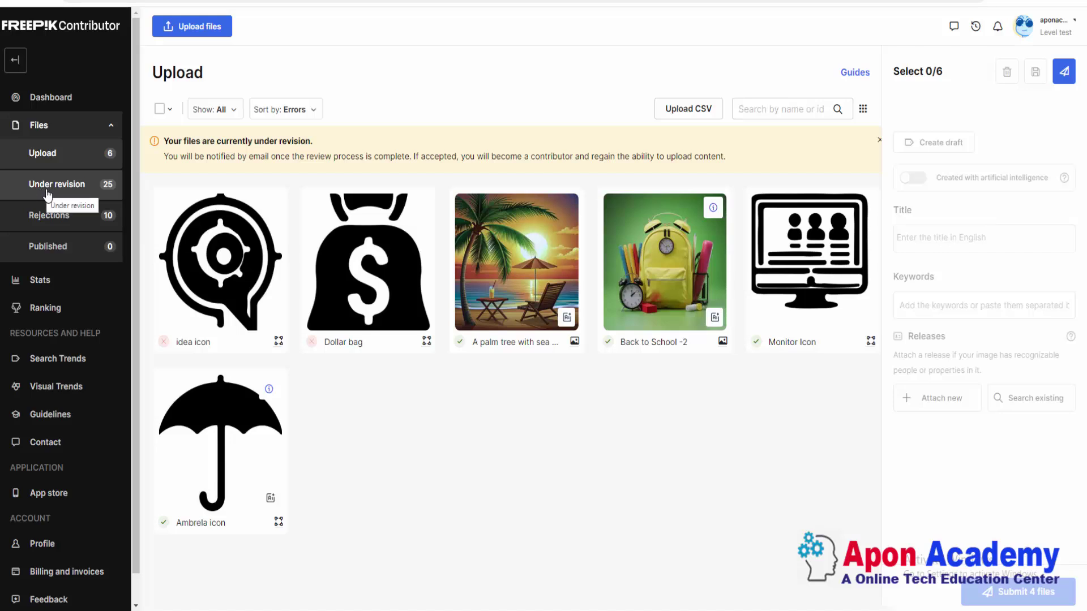
{"action": "left_click", "coordinate": [76, 187]}
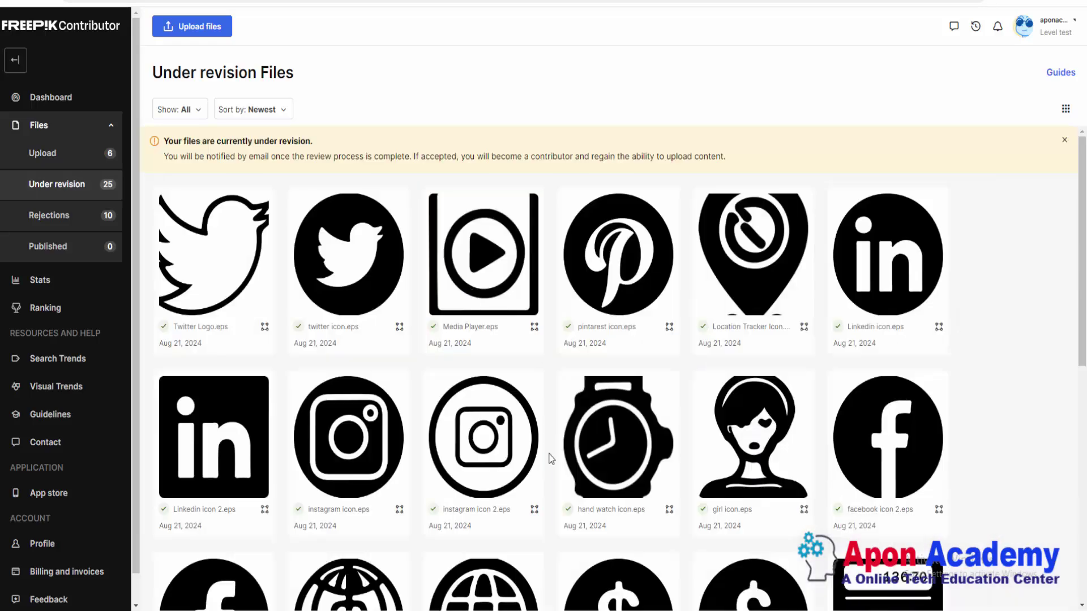
{"action": "scroll", "coordinate": [553, 456], "scroll_direction": "down", "scroll_amount": 9}
{"action": "scroll", "coordinate": [550, 459], "scroll_direction": "up", "scroll_amount": 8}
{"action": "scroll", "coordinate": [551, 456], "scroll_direction": "up", "scroll_amount": 2}
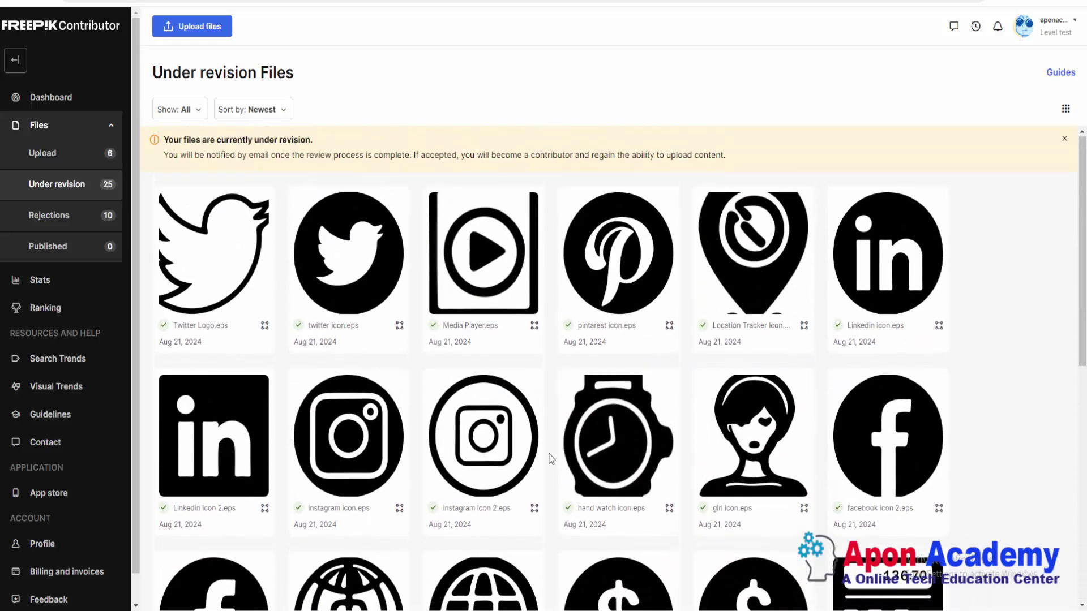
{"action": "left_click", "coordinate": [49, 158]}
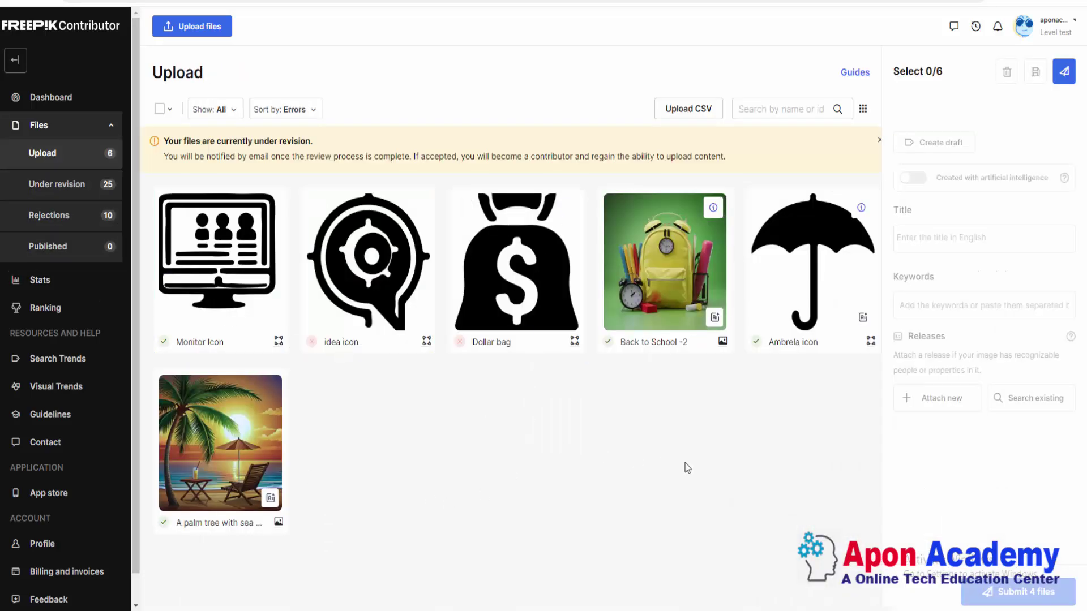
Upload Love Icon.eps together with its preview Love Icon.jpg, and select the uploaded Love Icon file
{"action": "left_click", "coordinate": [195, 31]}
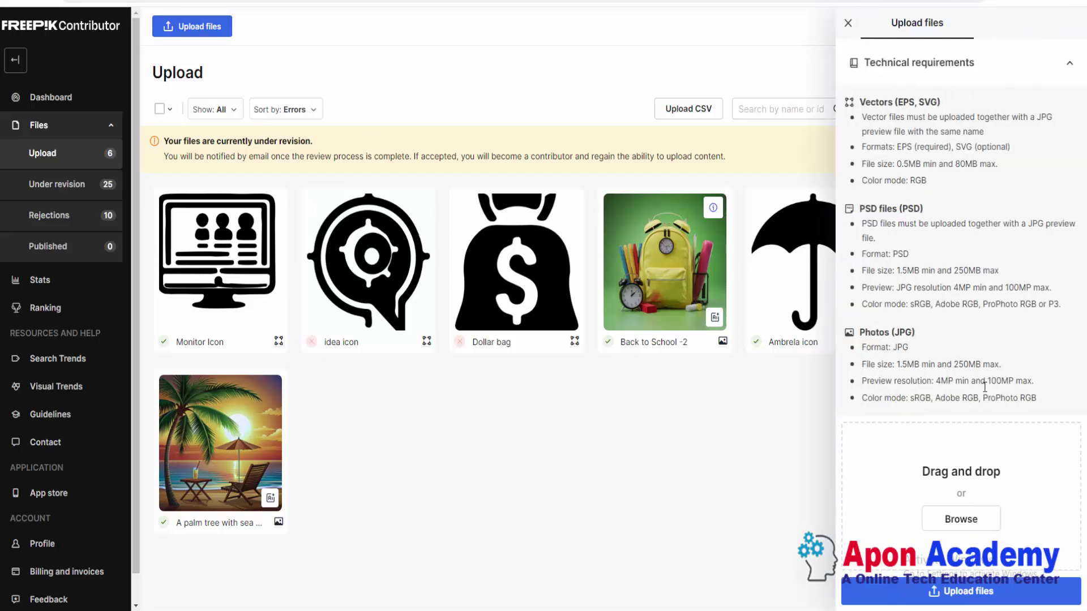
{"action": "left_click", "coordinate": [966, 522]}
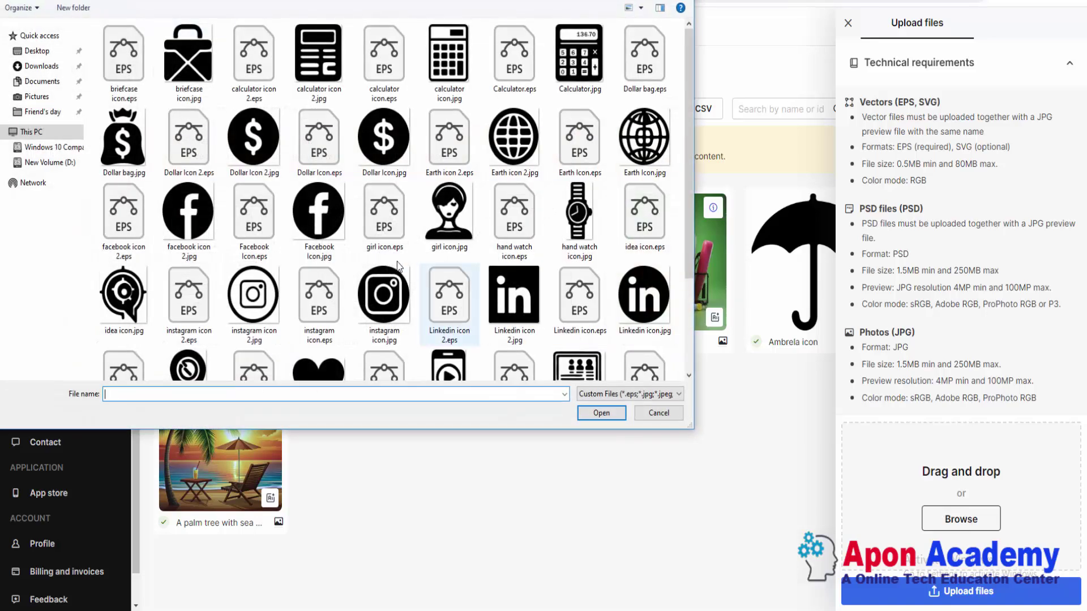
{"action": "scroll", "coordinate": [428, 259], "scroll_direction": "down", "scroll_amount": 2}
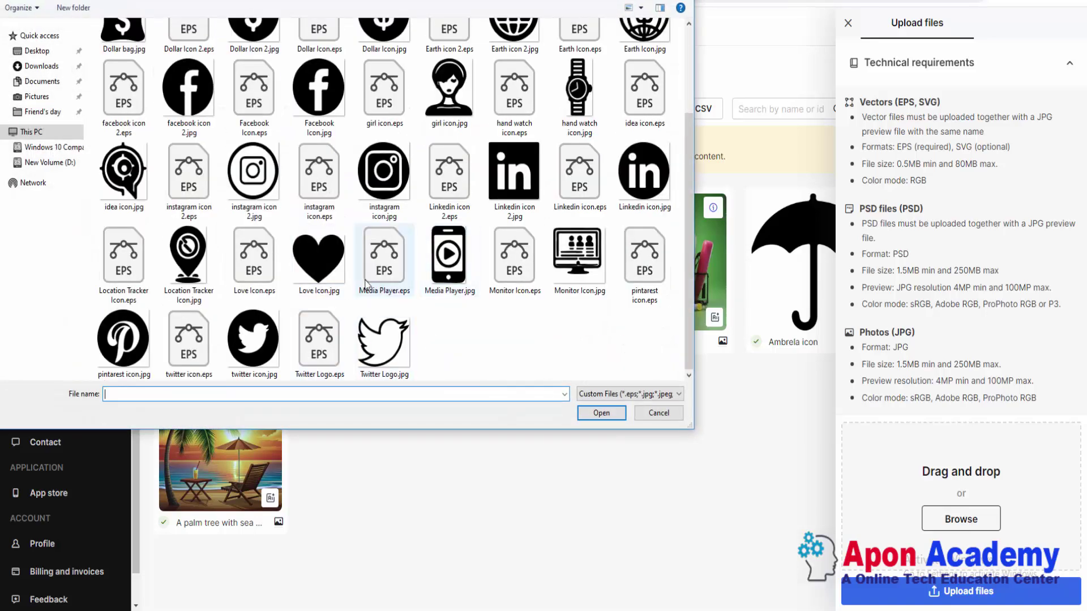
{"action": "scroll", "coordinate": [384, 277], "scroll_direction": "up", "scroll_amount": 2}
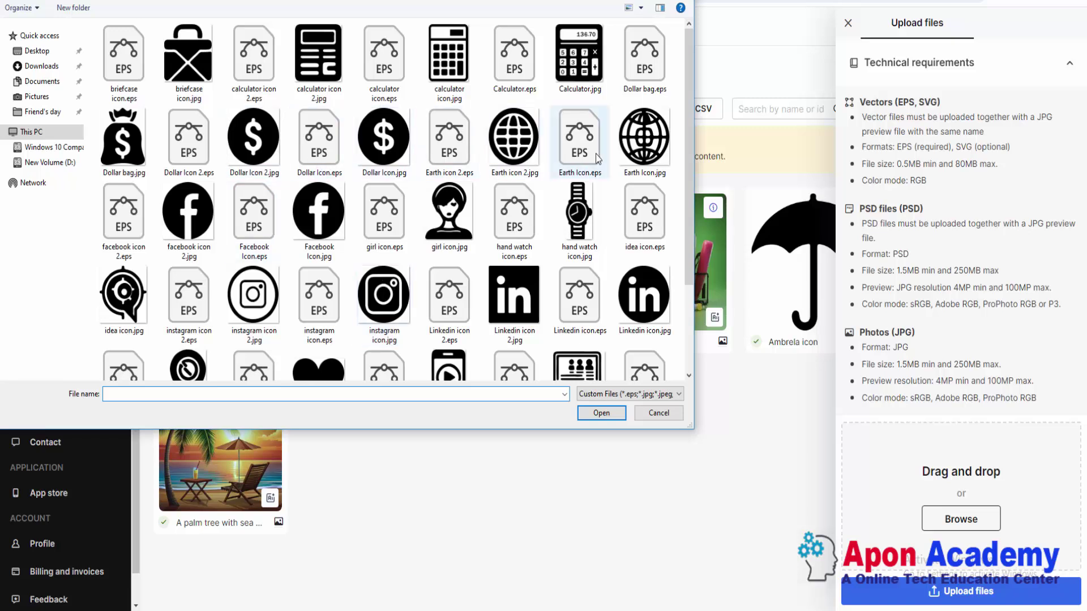
{"action": "scroll", "coordinate": [408, 262], "scroll_direction": "down", "scroll_amount": 2}
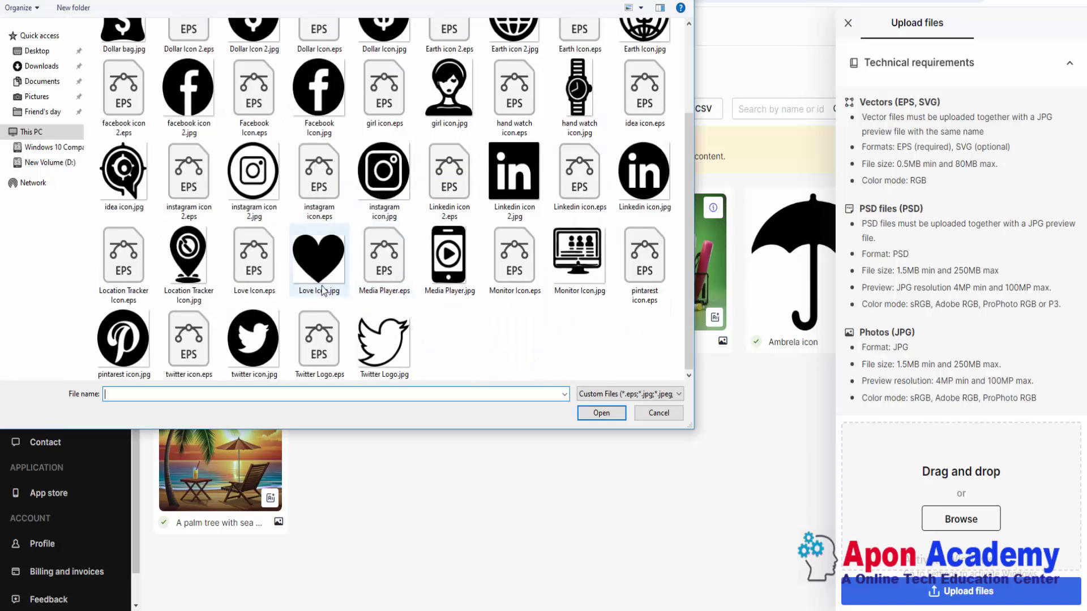
{"action": "left_click", "coordinate": [253, 263]}
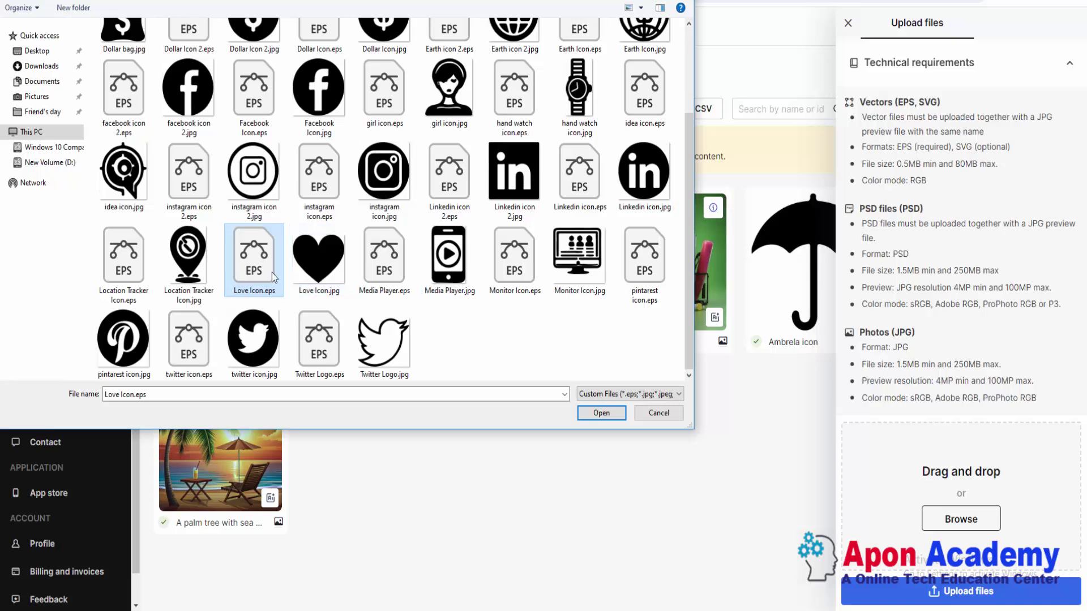
{"action": "left_click", "coordinate": [326, 272], "text": "ctrl"}
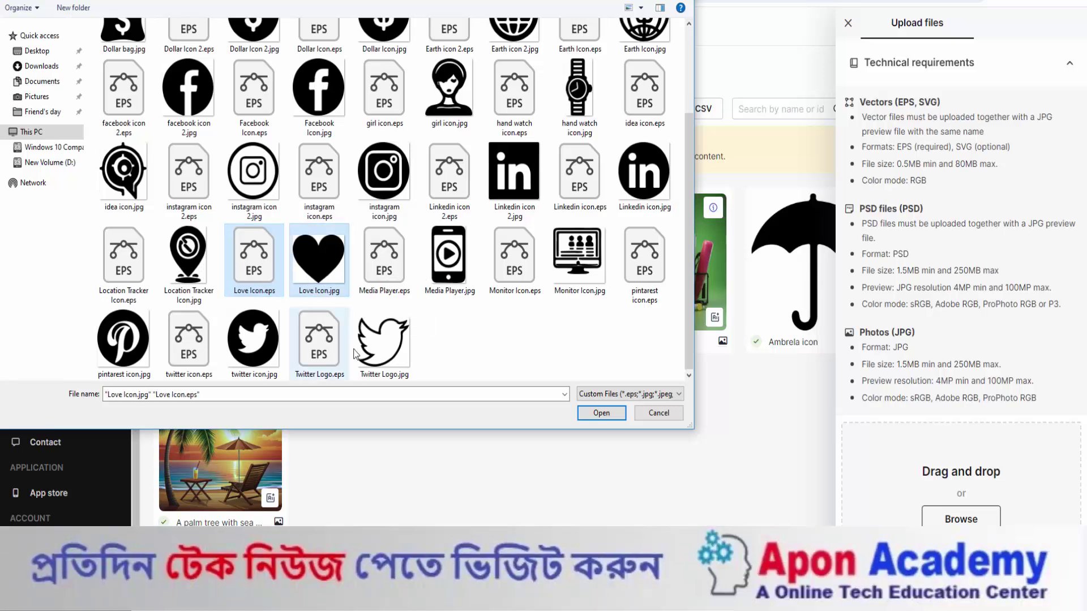
{"action": "left_click", "coordinate": [589, 417]}
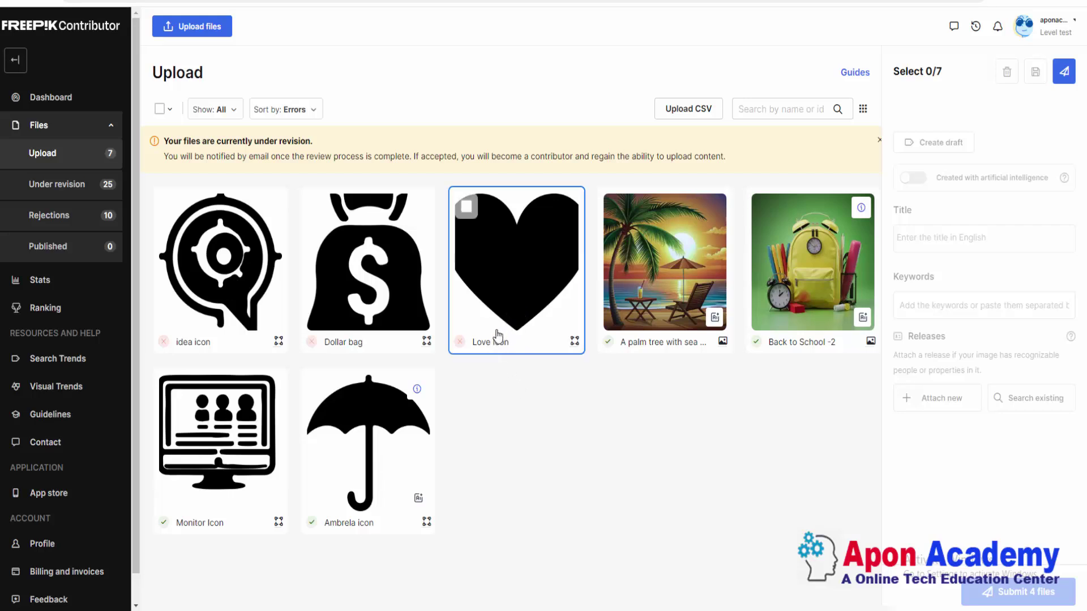
{"action": "left_click", "coordinate": [466, 209]}
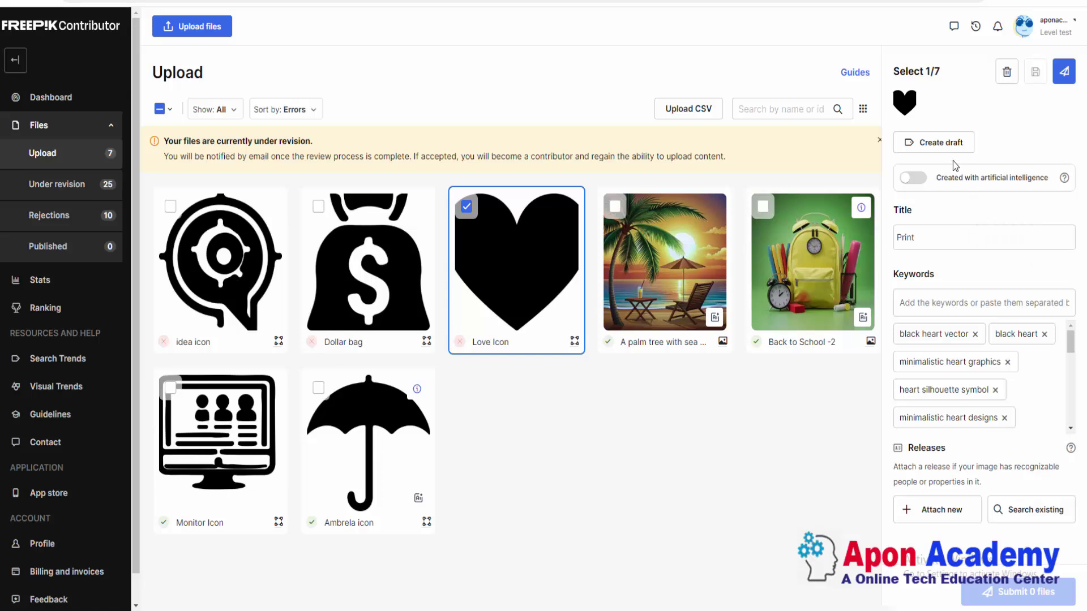
{"action": "left_click", "coordinate": [921, 180]}
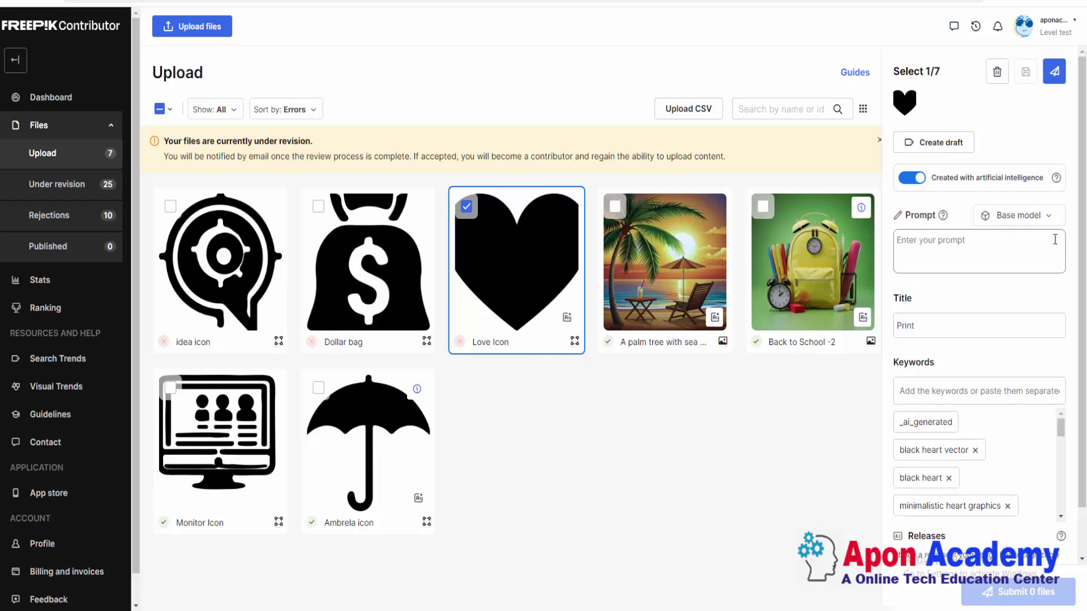
{"action": "left_click", "coordinate": [1047, 215]}
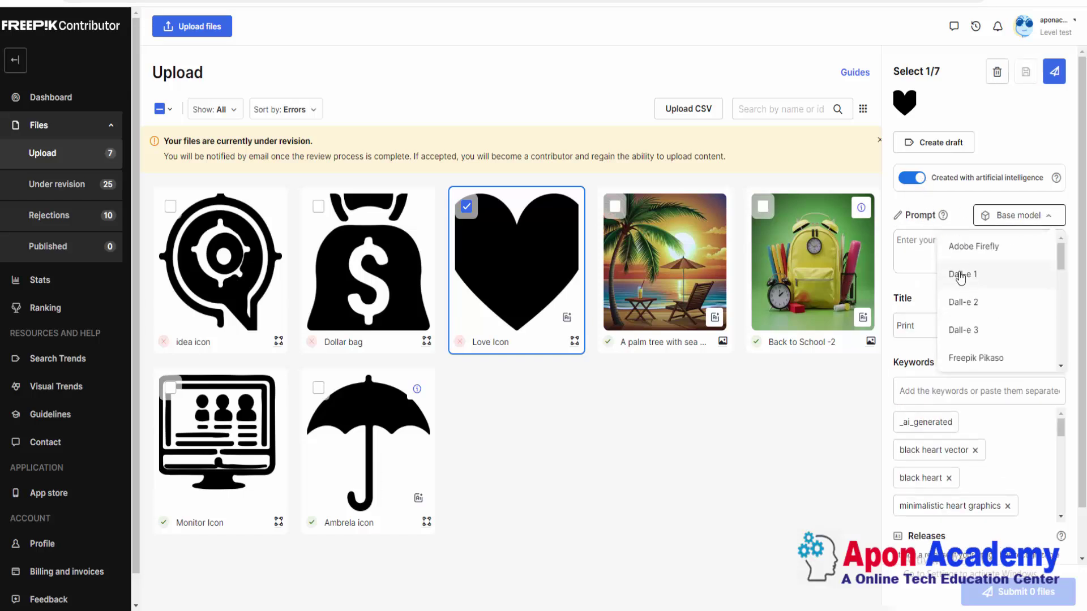
{"action": "scroll", "coordinate": [966, 331], "scroll_direction": "down", "scroll_amount": 5}
{"action": "scroll", "coordinate": [969, 328], "scroll_direction": "up", "scroll_amount": 3}
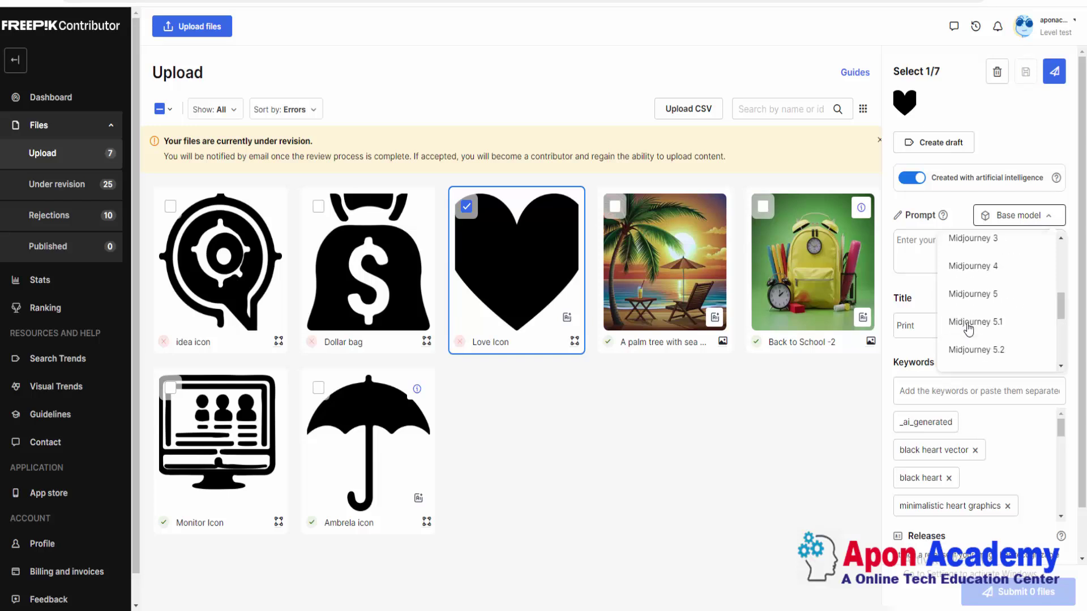
{"action": "scroll", "coordinate": [969, 328], "scroll_direction": "up", "scroll_amount": 4}
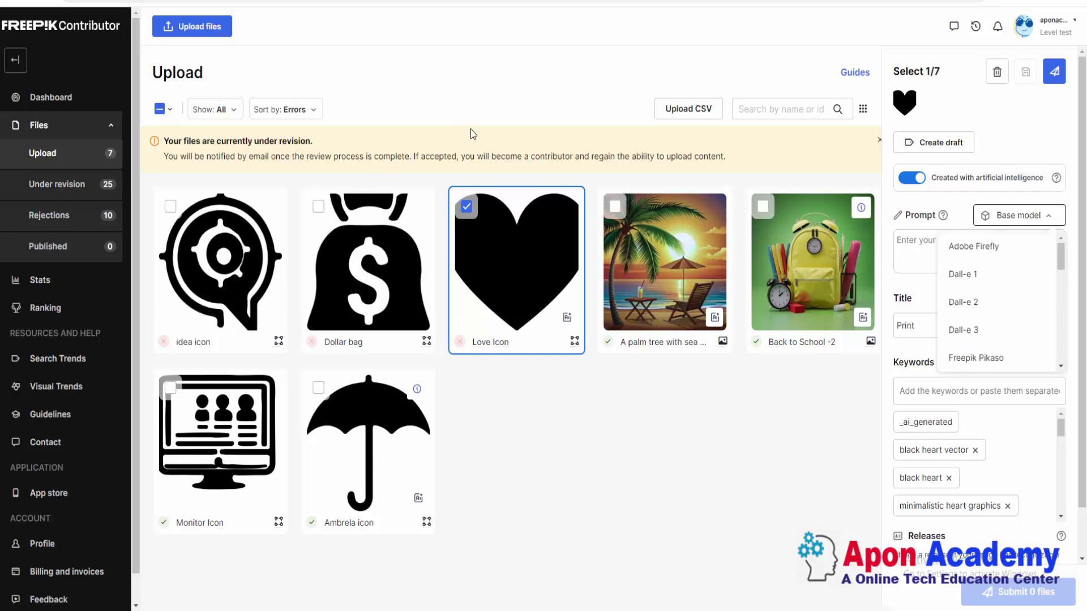
{"action": "left_click", "coordinate": [1020, 124]}
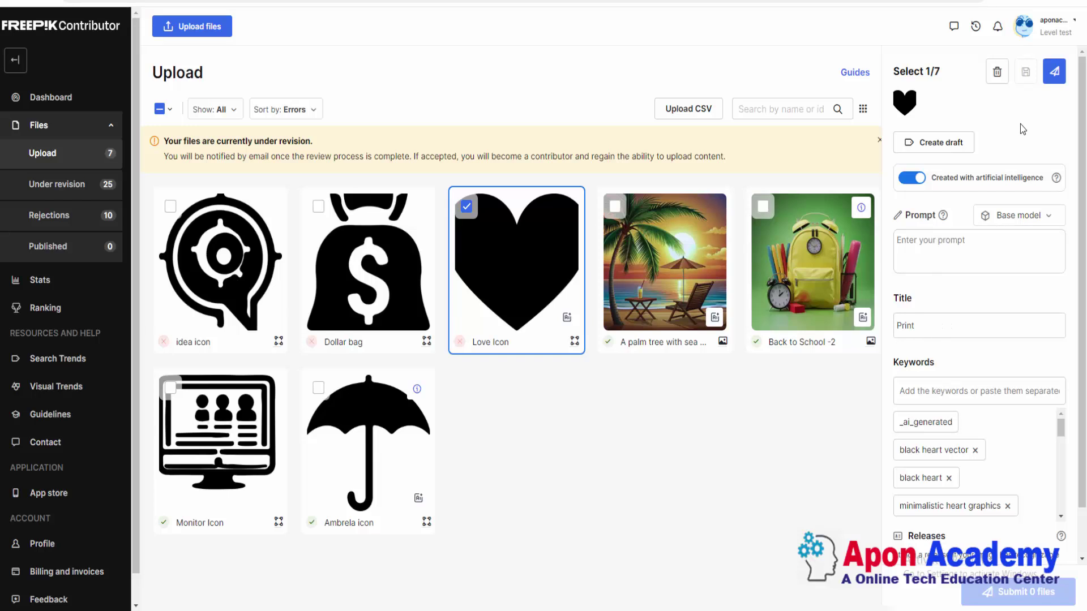
{"action": "left_click", "coordinate": [909, 181]}
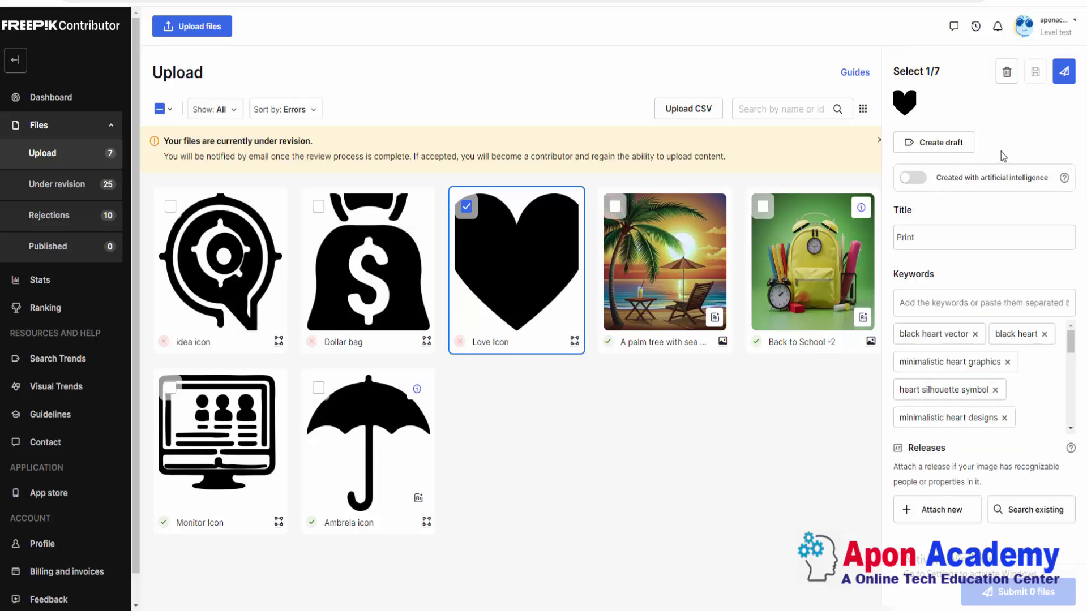
Replace the Love Icon's title with "Love Icon Vector Style Illustrations"
{"action": "left_click", "coordinate": [960, 240]}
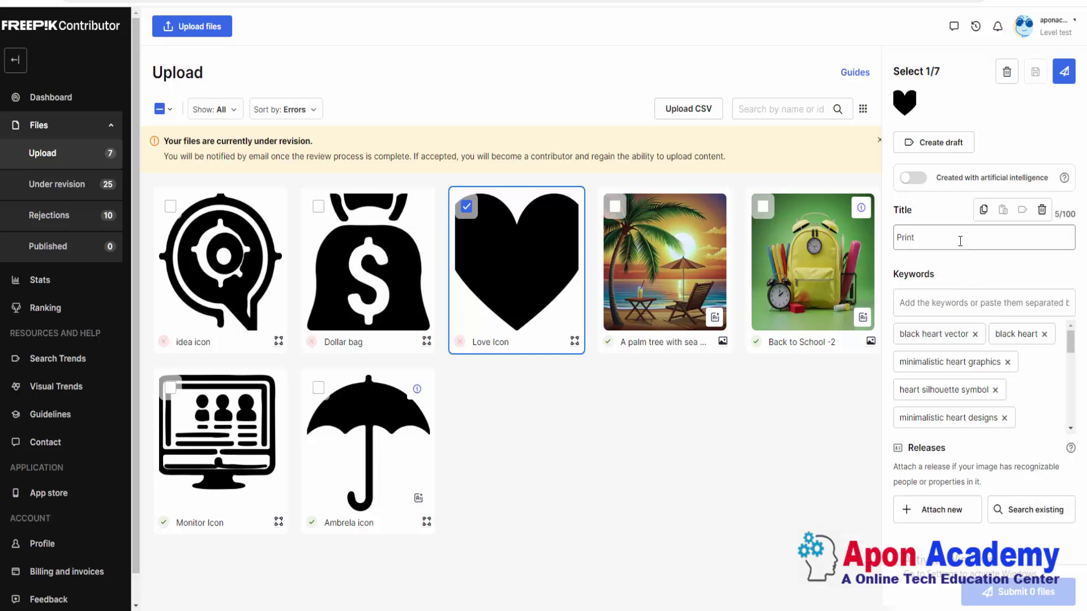
{"action": "left_click_drag", "start_coordinate": [944, 238], "coordinate": [895, 238]}
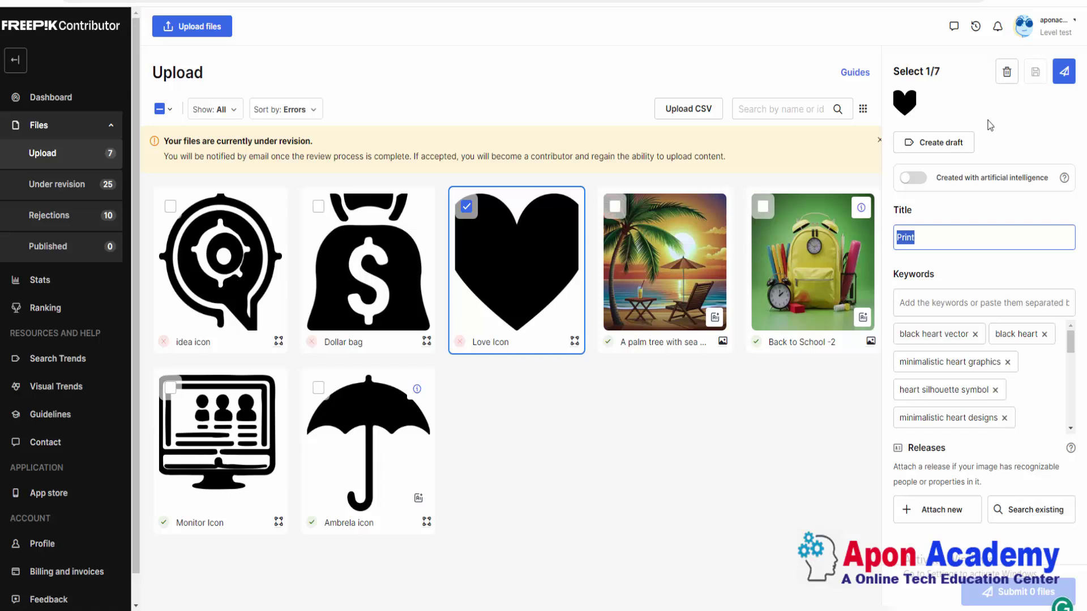
{"action": "type", "text": "Lo"}
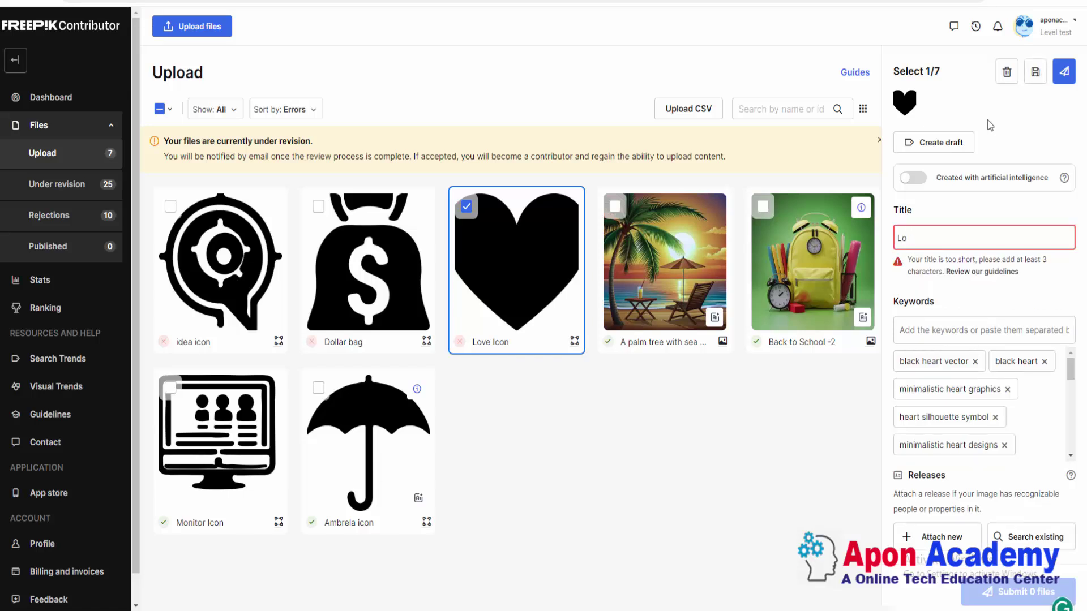
{"action": "type", "text": "ve Icon Vector Style Illustra"}
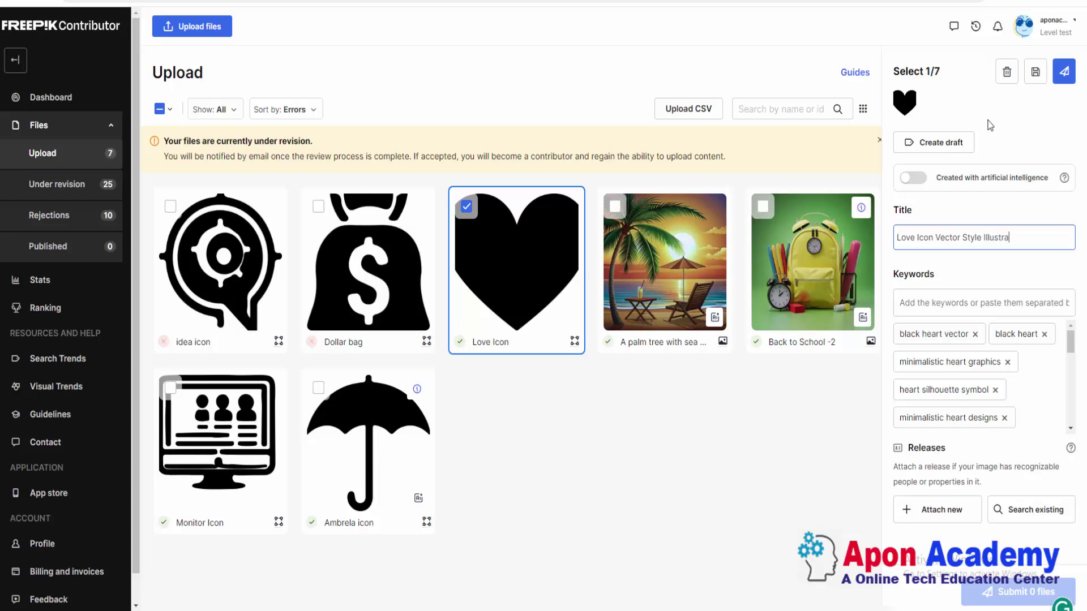
{"action": "type", "text": "tions"}
{"action": "mouse_move", "coordinate": [987, 250]}
Review the full list of keywords attached to the Love Icon and deselect the file
{"action": "mouse_move", "coordinate": [957, 320]}
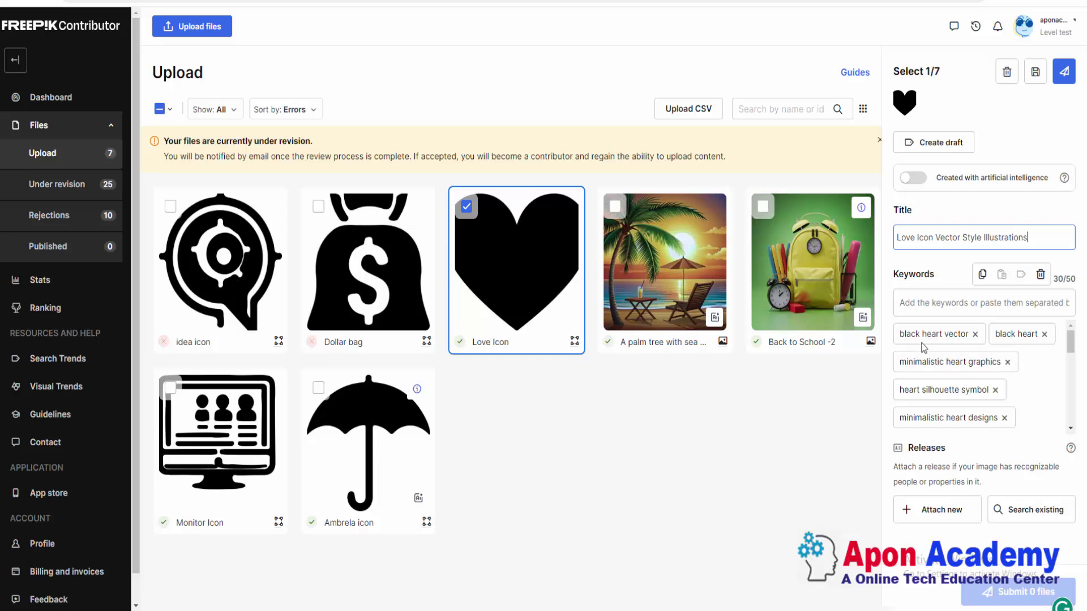
{"action": "scroll", "coordinate": [1027, 382], "scroll_direction": "down", "scroll_amount": 5}
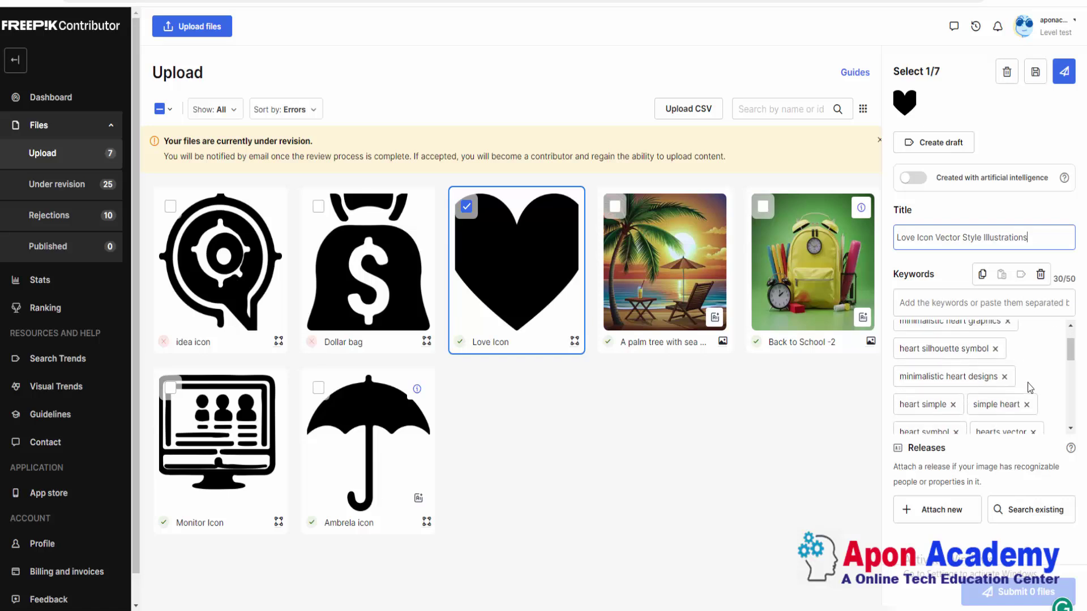
{"action": "scroll", "coordinate": [1027, 382], "scroll_direction": "up", "scroll_amount": 5}
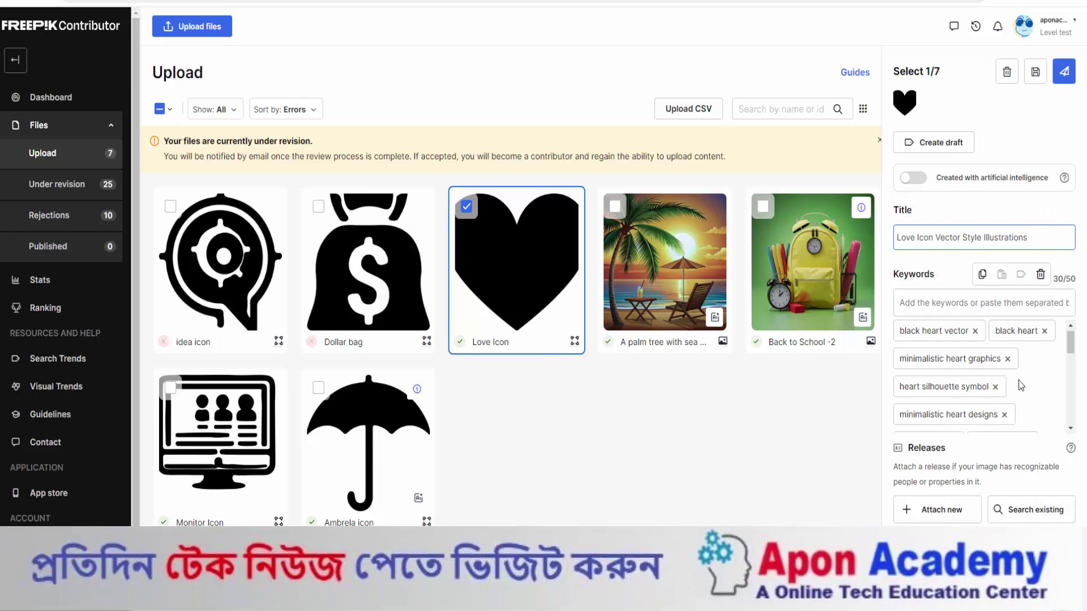
{"action": "scroll", "coordinate": [985, 381], "scroll_direction": "down", "scroll_amount": 5}
{"action": "scroll", "coordinate": [1017, 388], "scroll_direction": "down", "scroll_amount": 2}
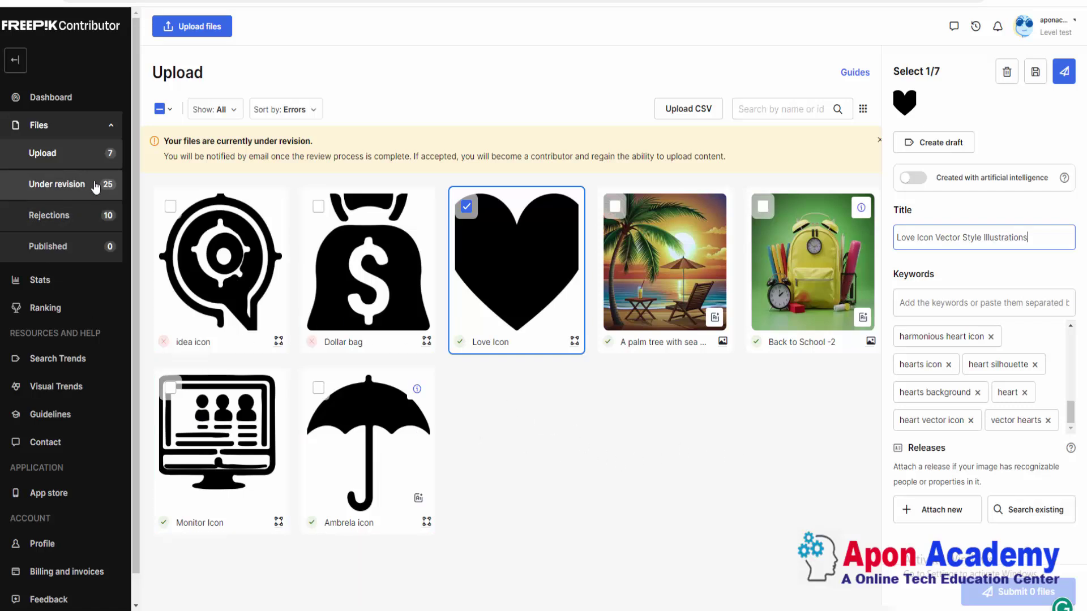
{"action": "mouse_move", "coordinate": [1007, 330]}
{"action": "left_click", "coordinate": [567, 531]}
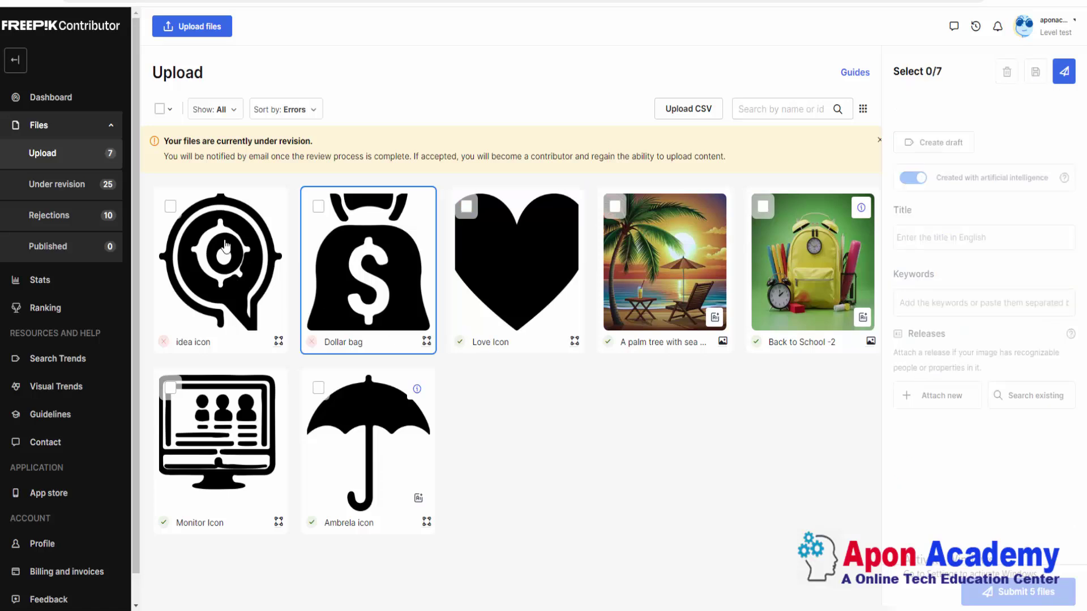
Look through all files under revision down to the Labor Day designs and go back to the uploads
{"action": "left_click", "coordinate": [58, 187]}
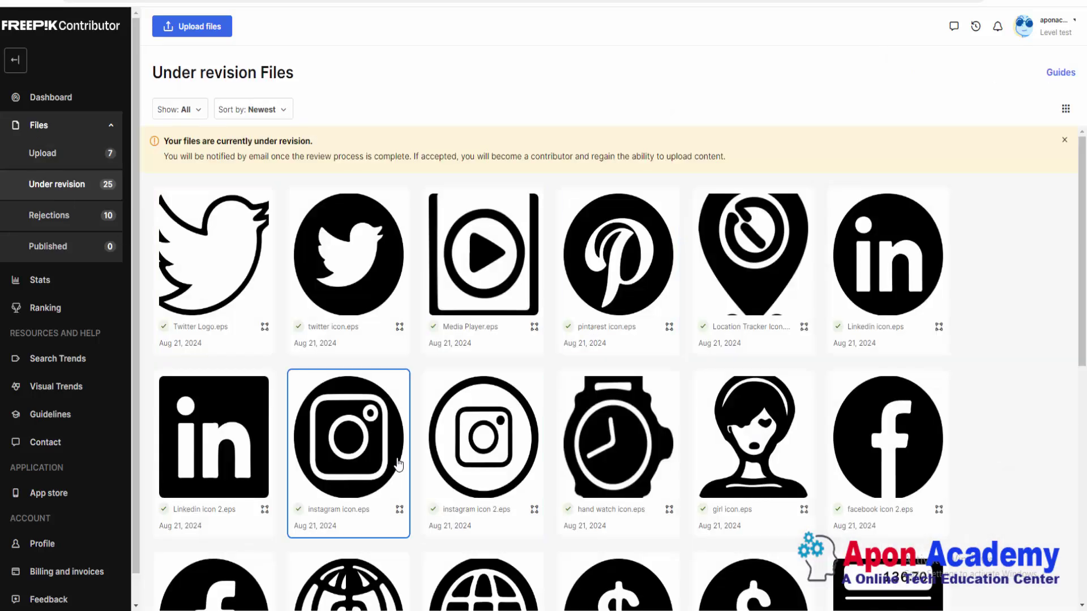
{"action": "scroll", "coordinate": [523, 447], "scroll_direction": "down", "scroll_amount": 8}
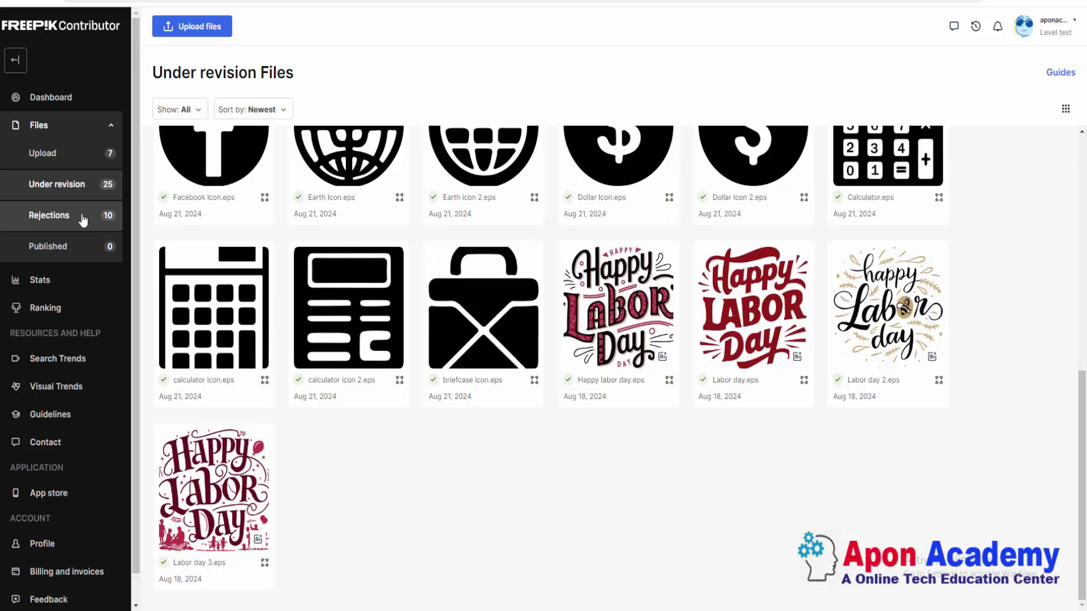
{"action": "left_click", "coordinate": [51, 154]}
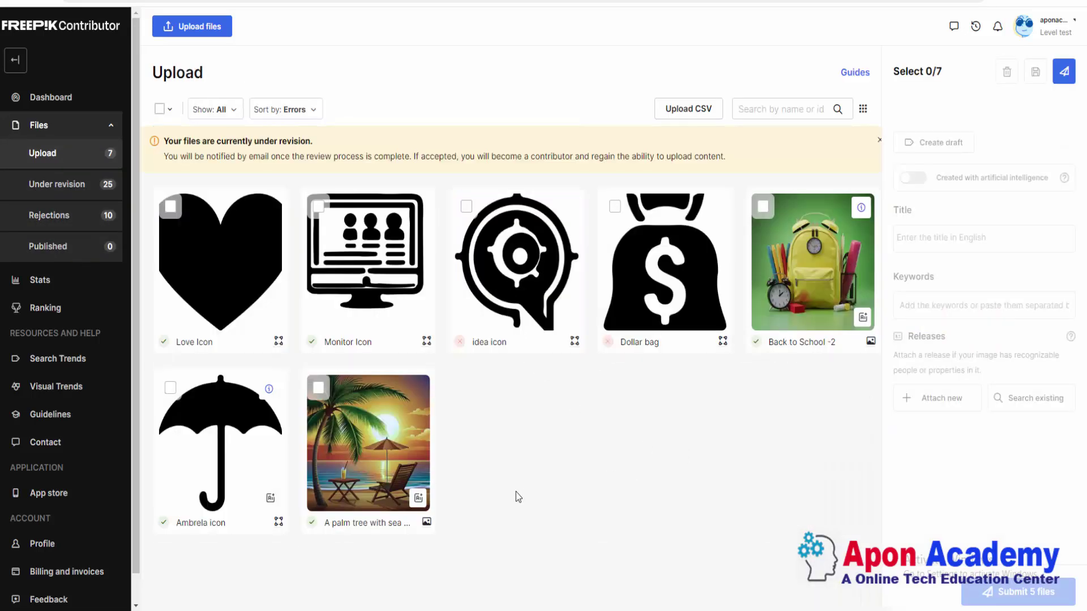